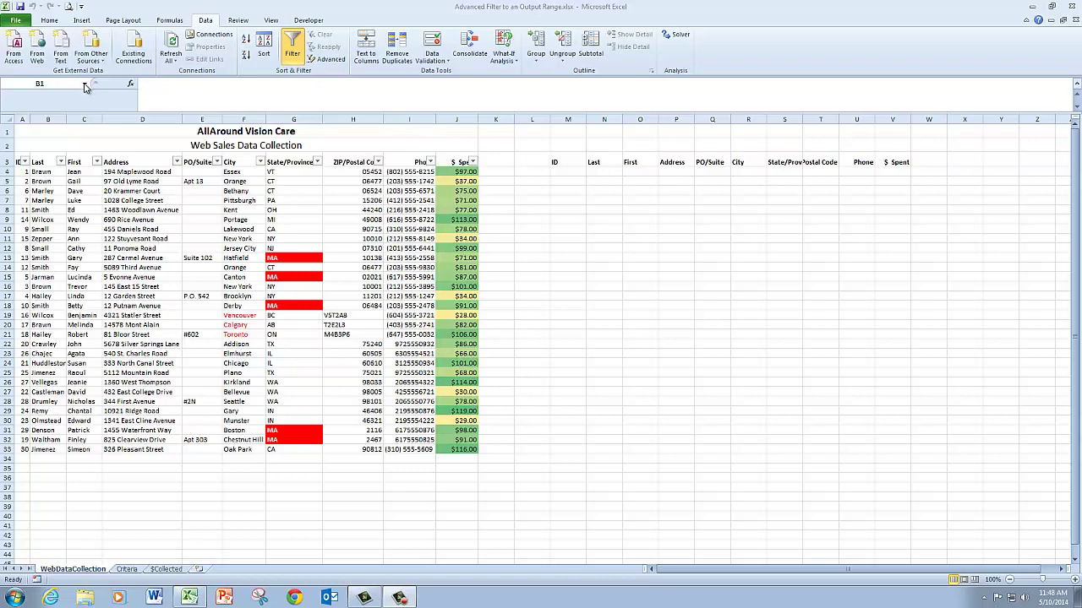
- View the list of named ranges defined in the workbook
left_click(86, 83)
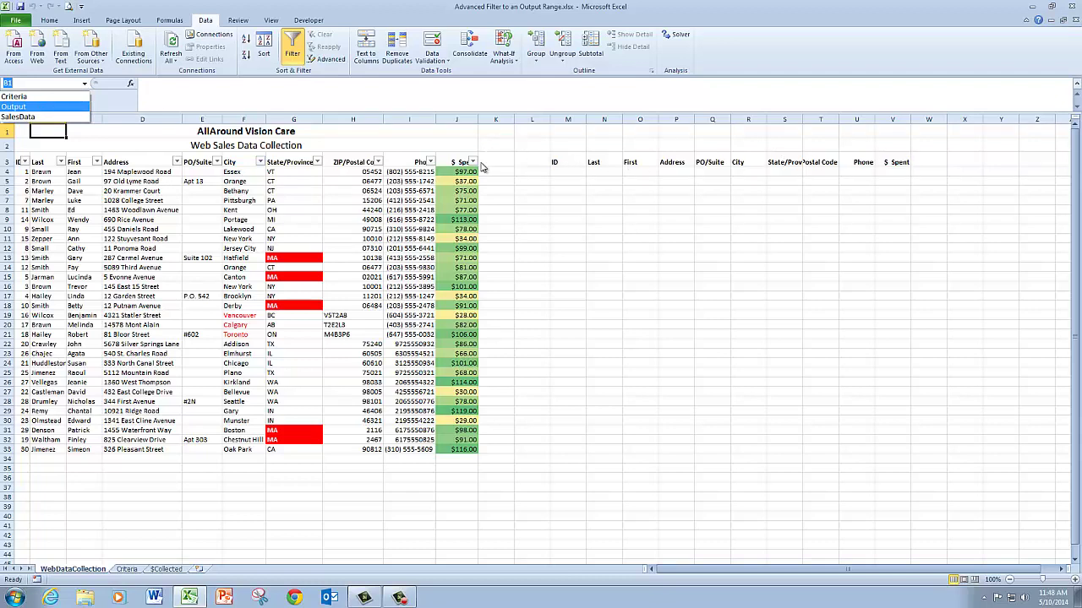
left_click(676, 260)
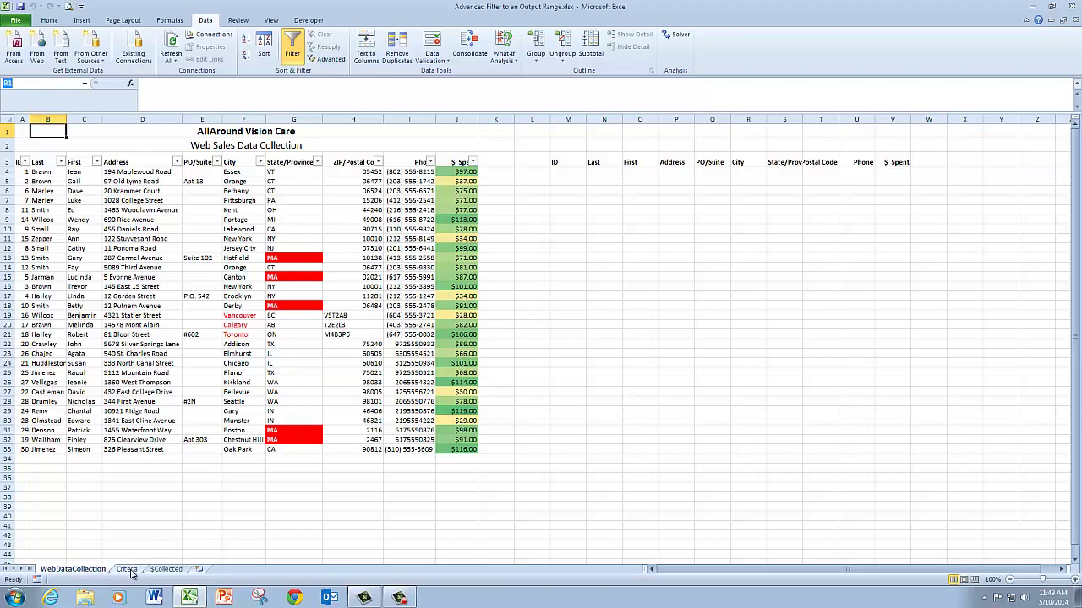
- On the Criteria sheet, enter ct as the State/Province criterion in G3, alongside the *road* address criterion
left_click(127, 569)
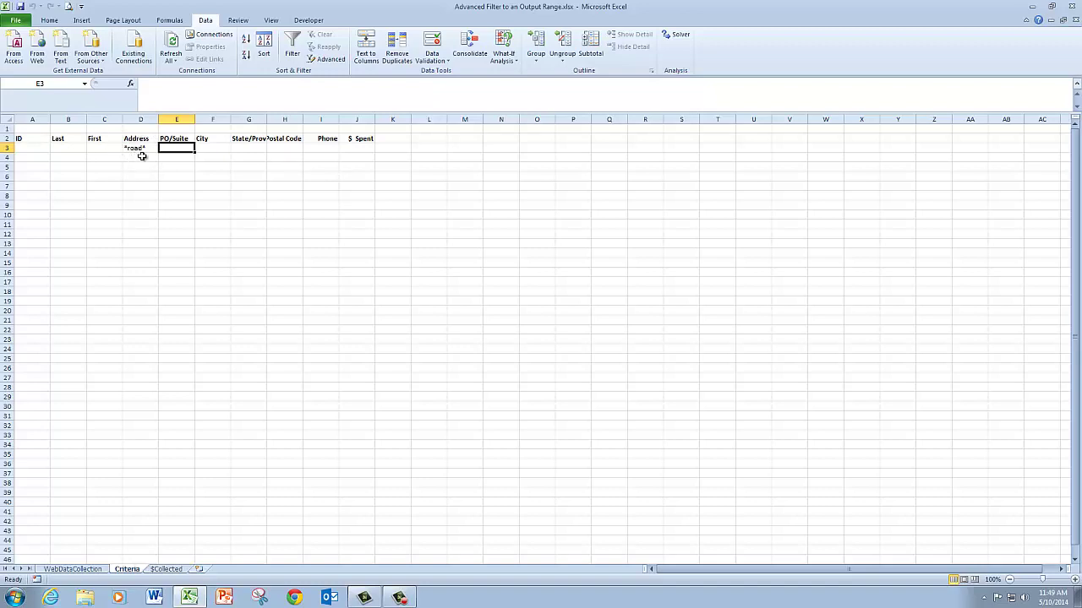
left_click(256, 149)
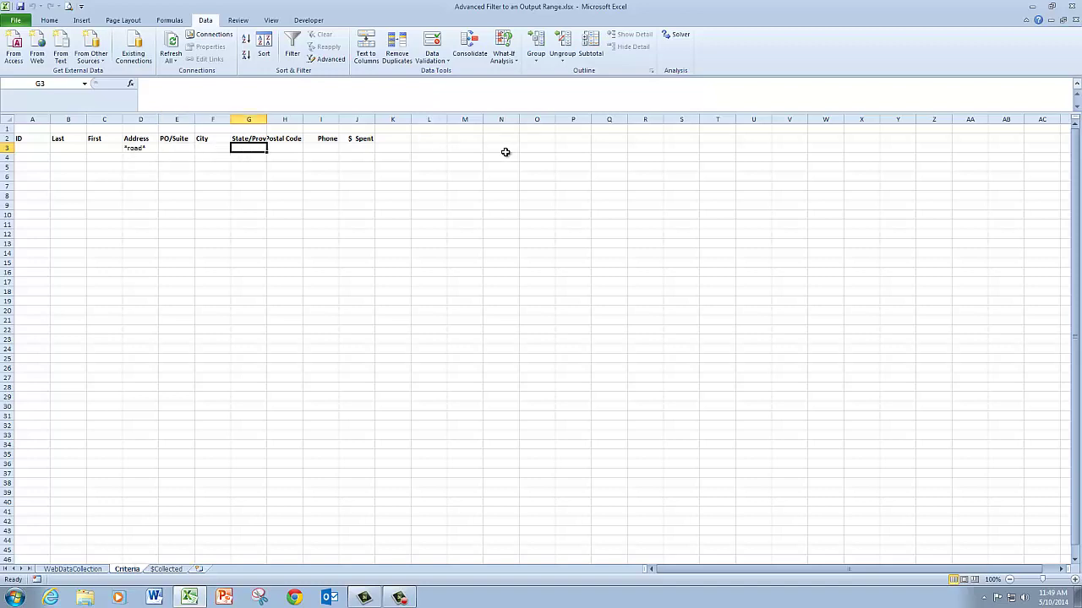
type("ct")
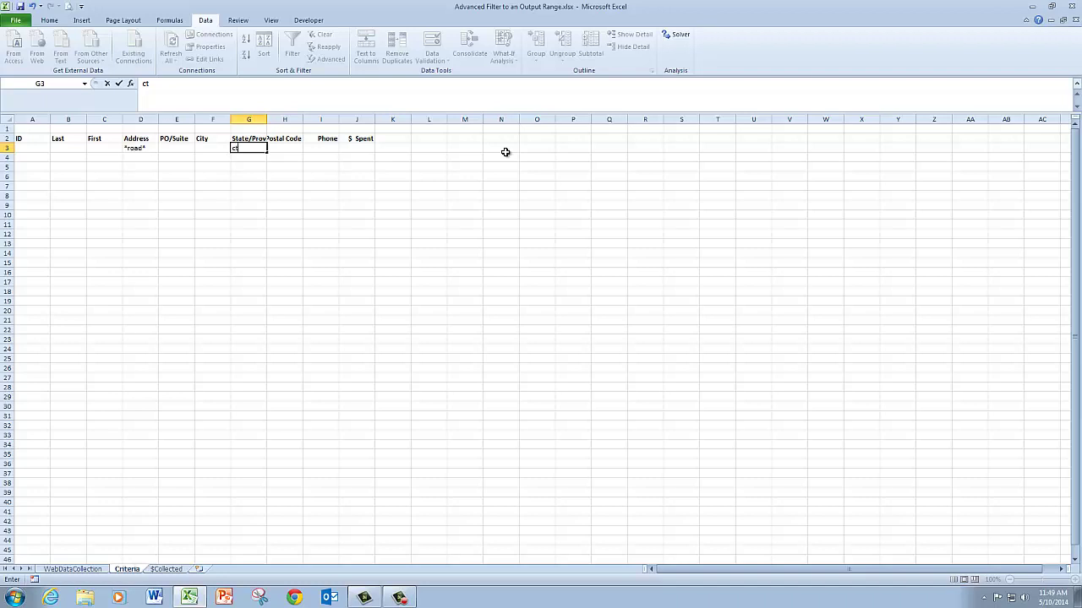
key("Return")
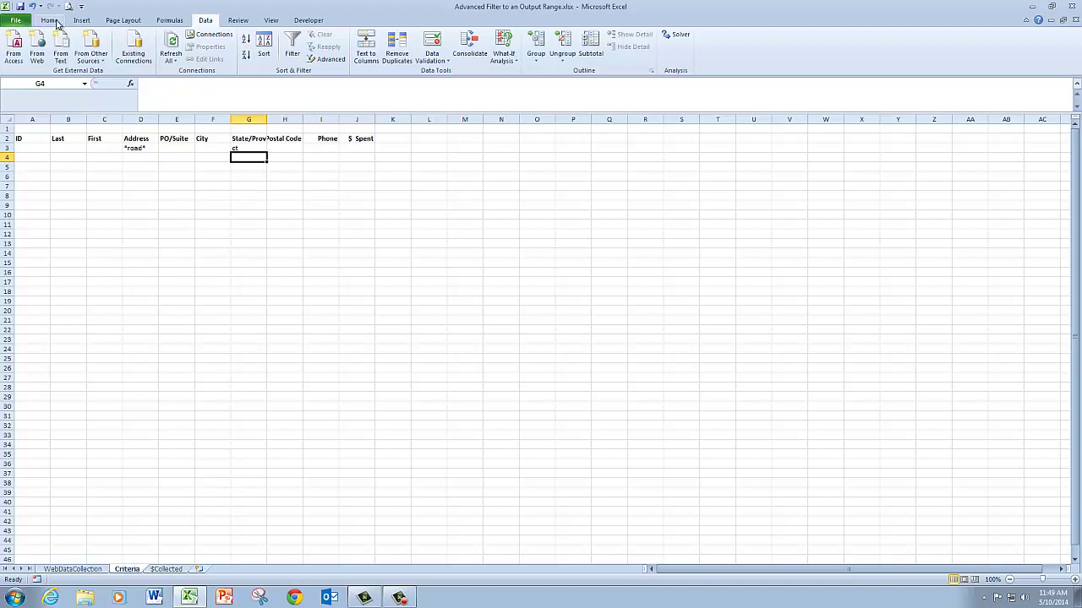
- Run an advanced filter on the SalesData range, copying matches to the output headings in M3:V3, and autofit the output's Phone and Address columns
left_click(98, 570)
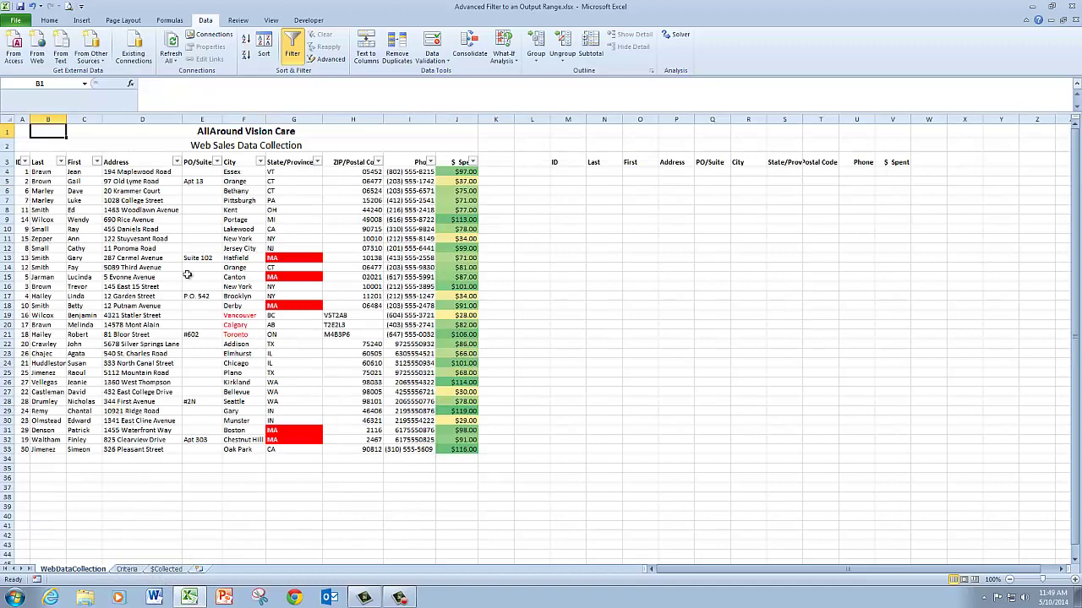
left_click(84, 83)
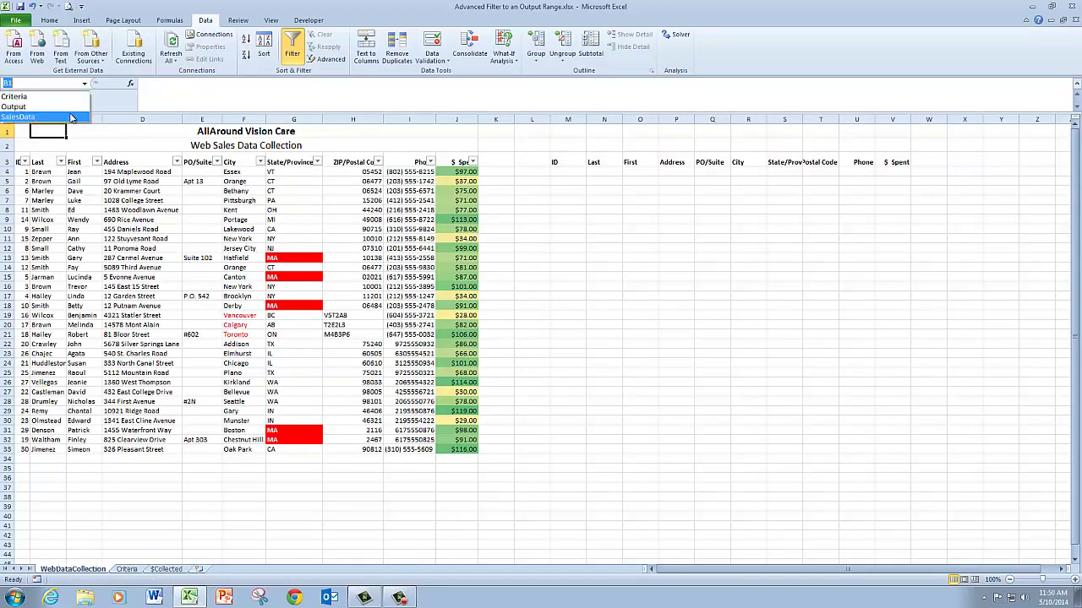
left_click(71, 117)
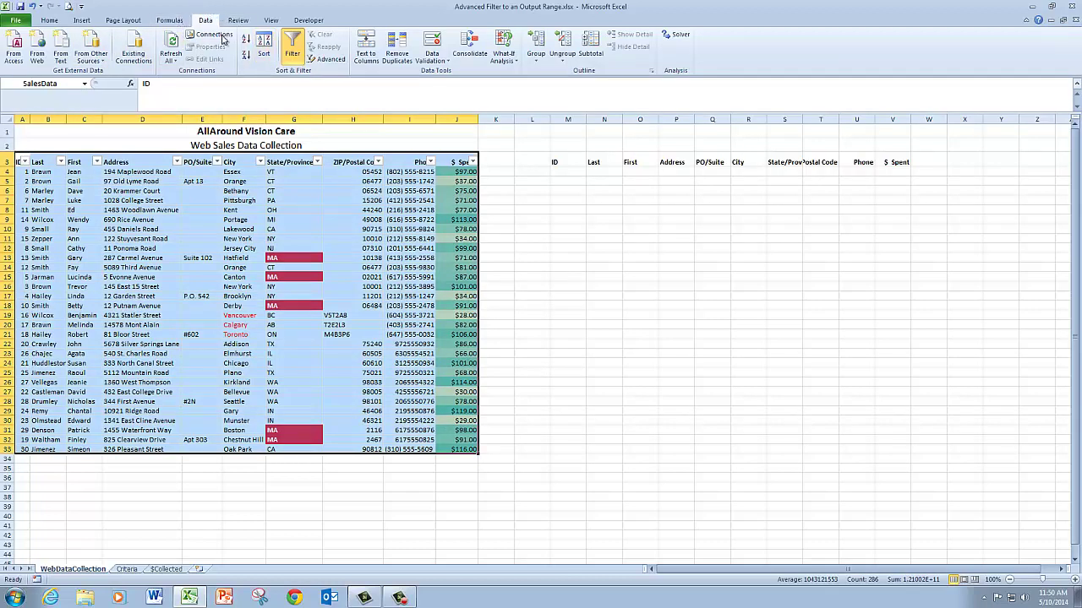
left_click(342, 63)
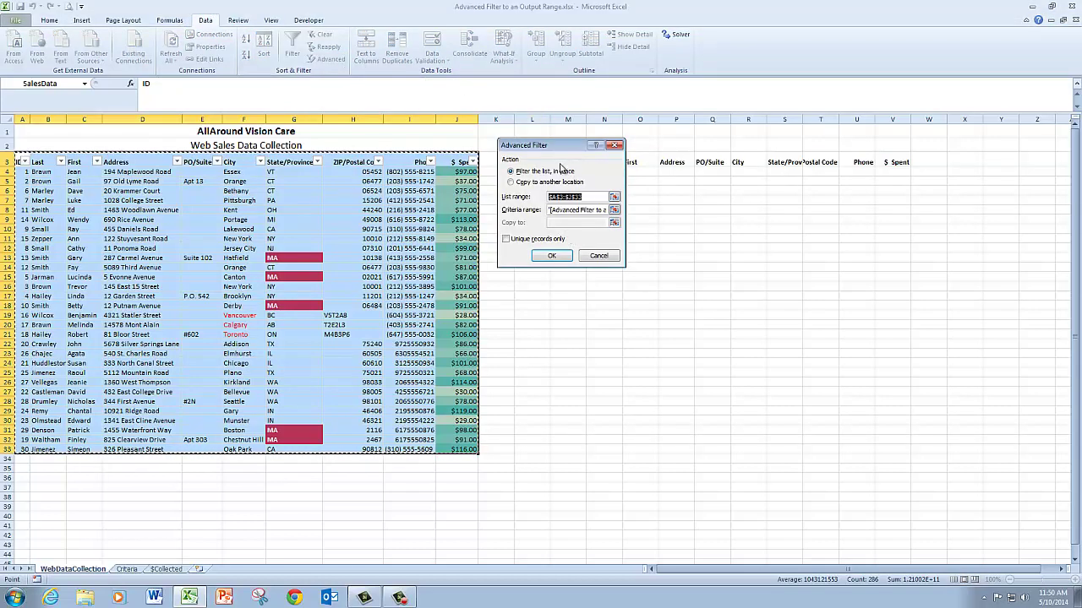
left_click(511, 183)
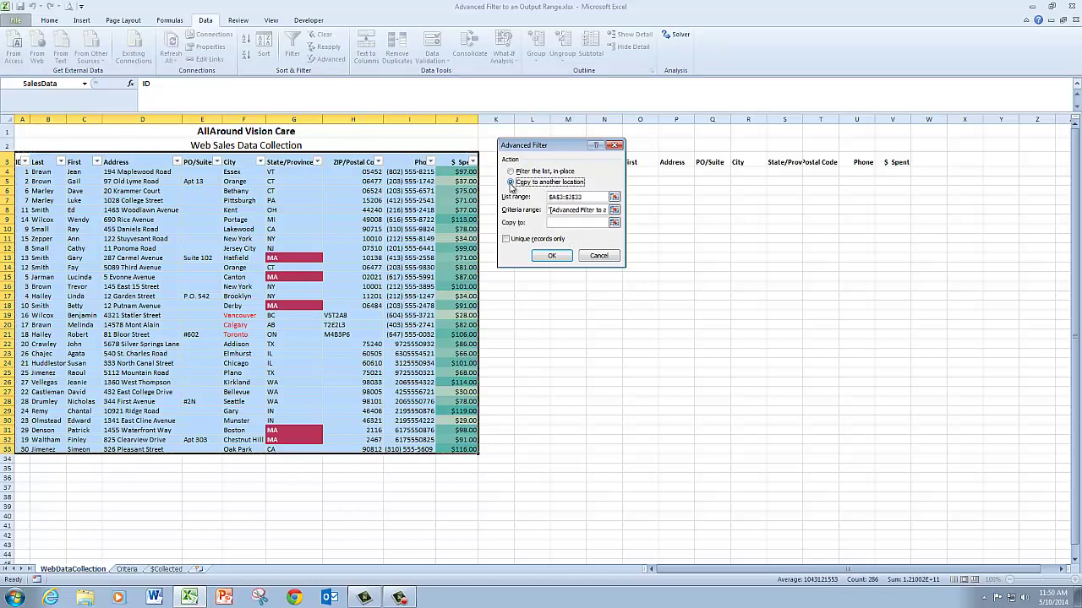
left_click(562, 222)
left_click(557, 257)
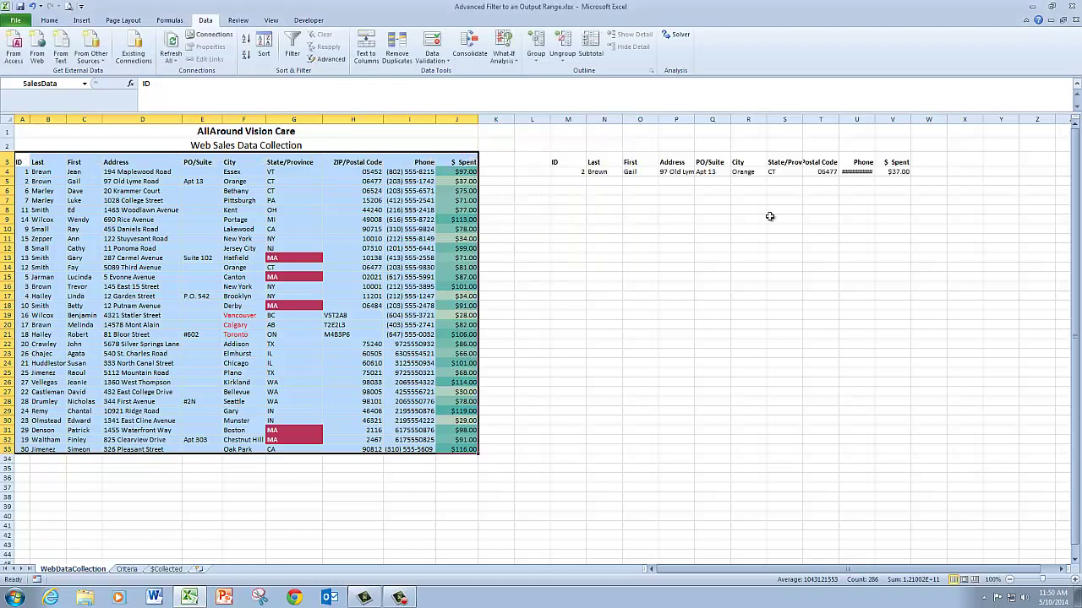
double_click(875, 118)
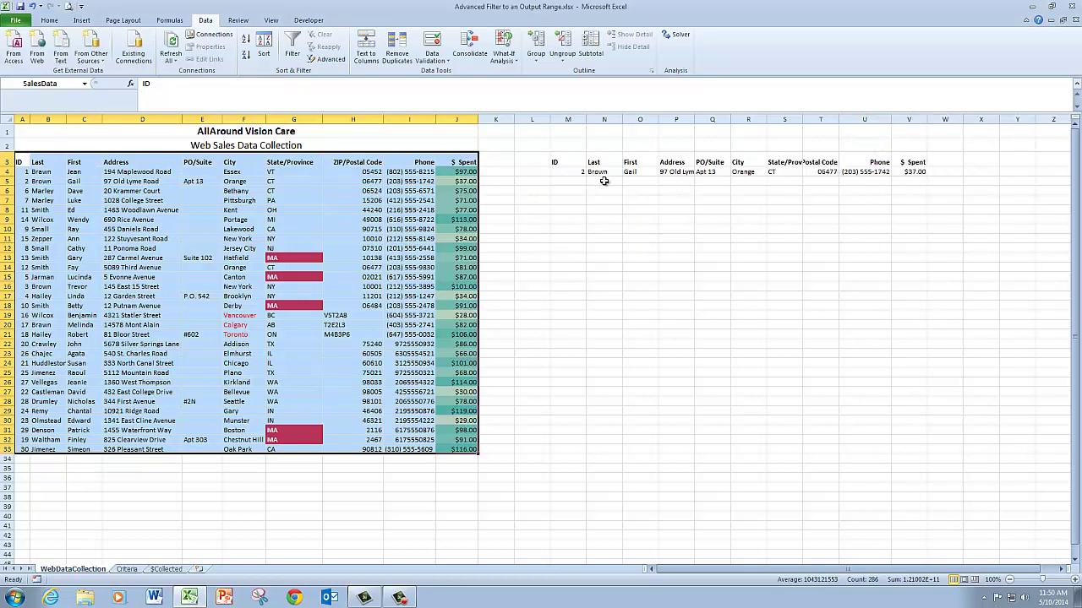
double_click(693, 119)
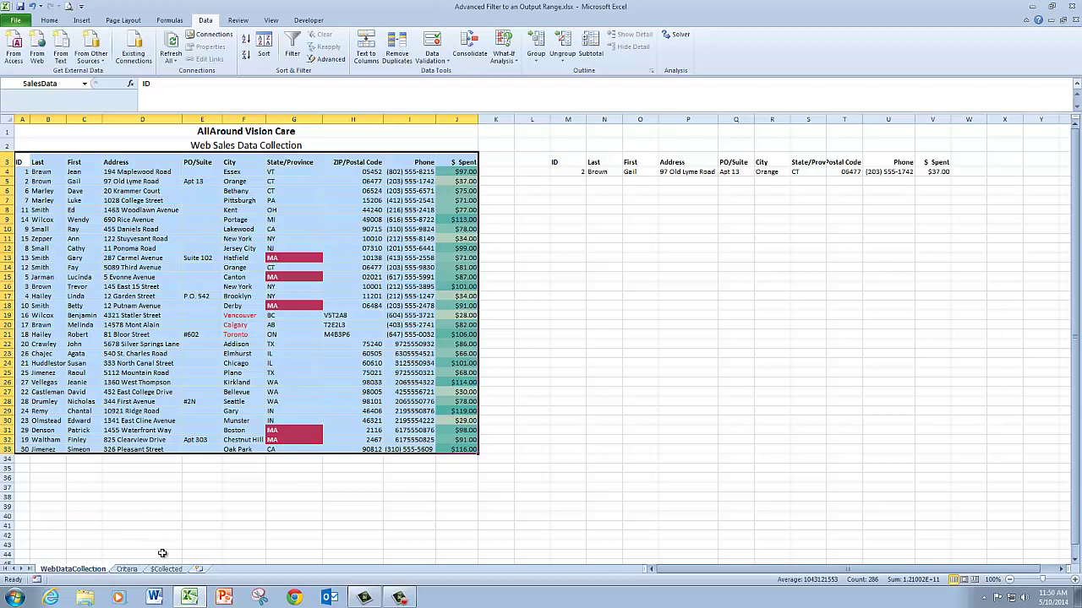
- On the Criteria sheet, change the Address criterion in D3 to *ave* and move the ct criterion from G3 to G4
left_click(128, 568)
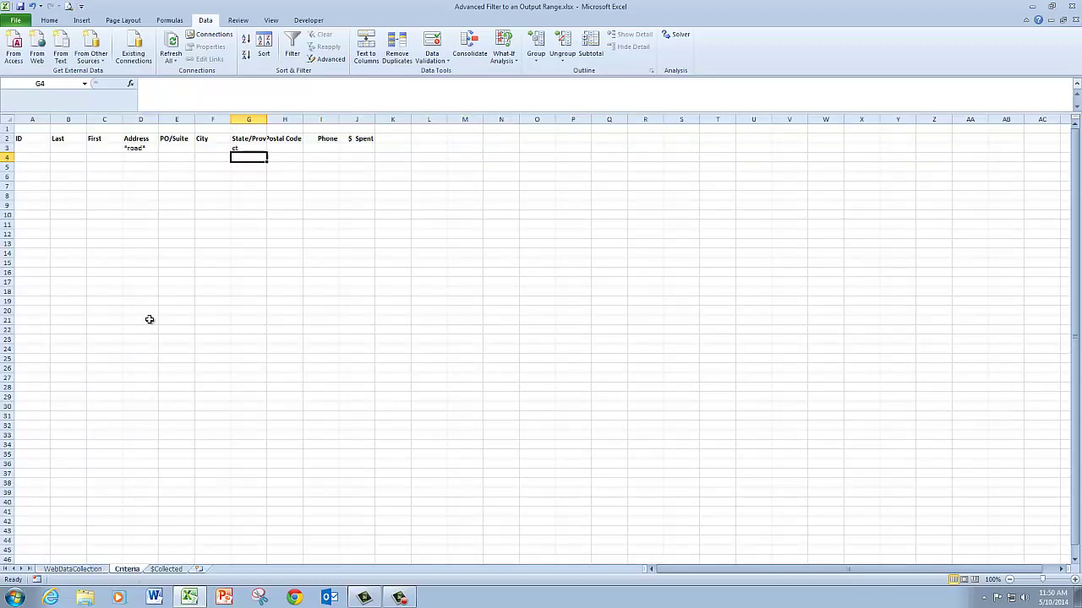
left_click(237, 148)
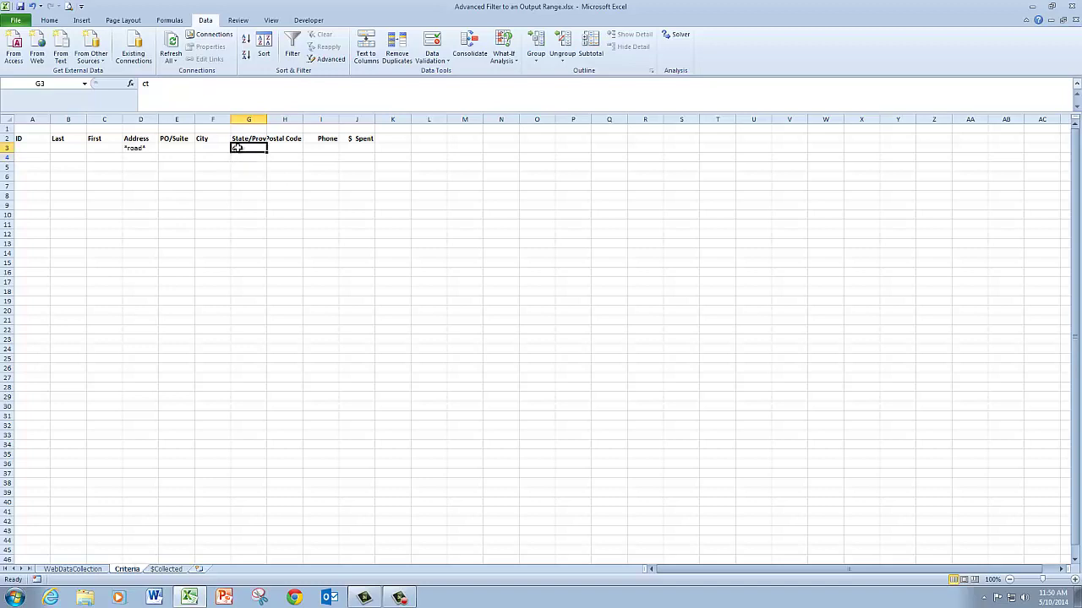
left_click(134, 148)
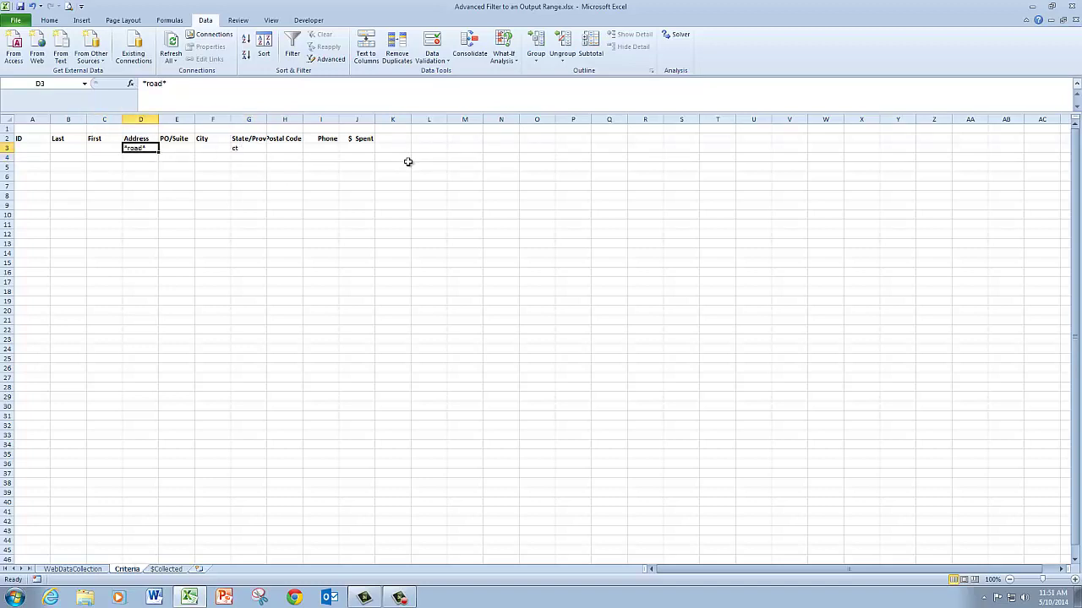
type("*")
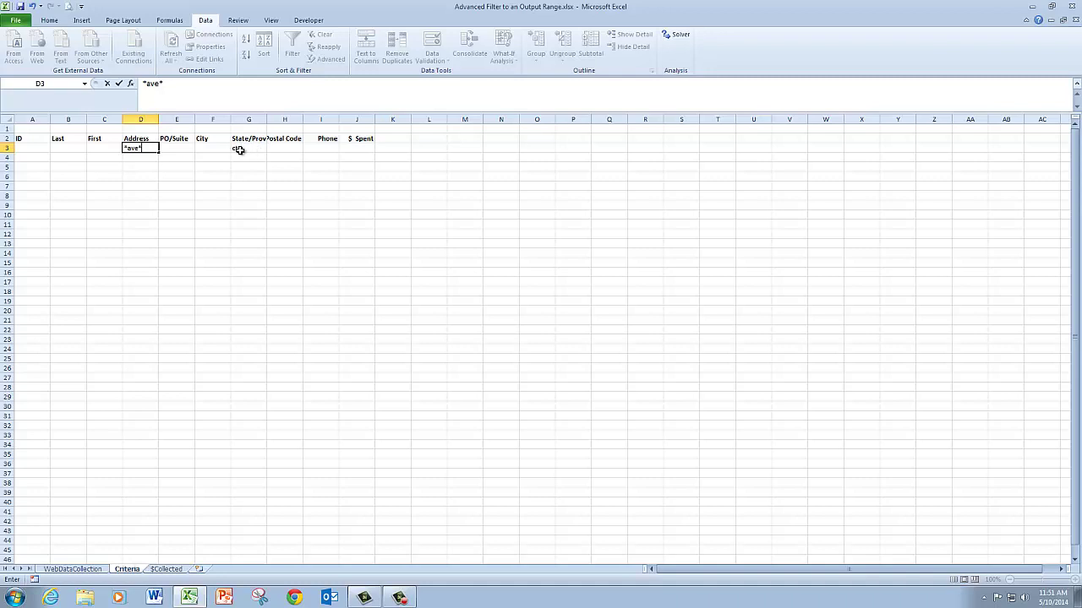
left_click(249, 148)
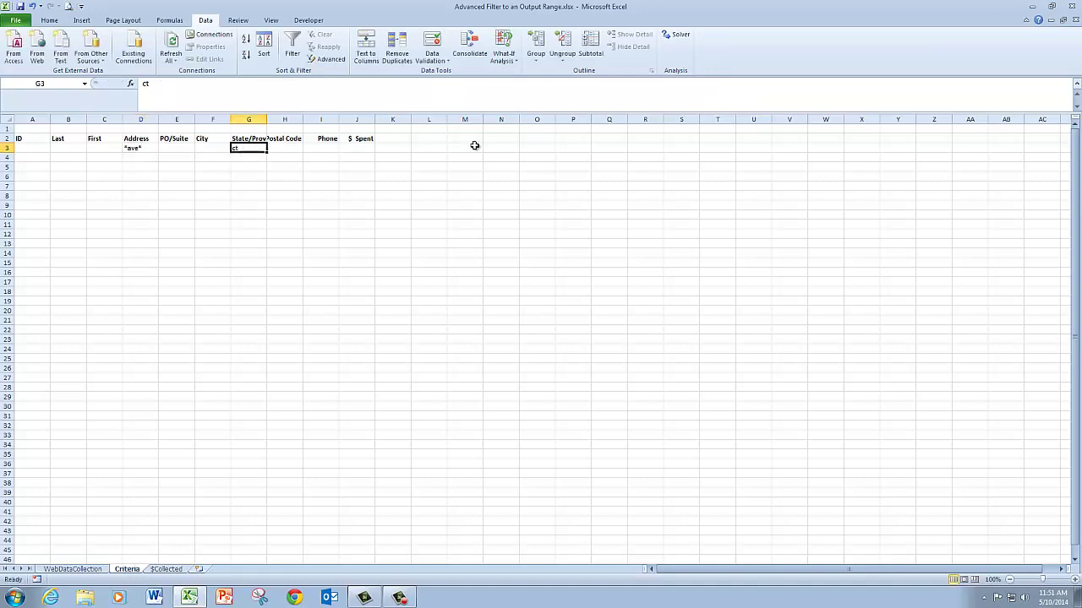
left_click(252, 157)
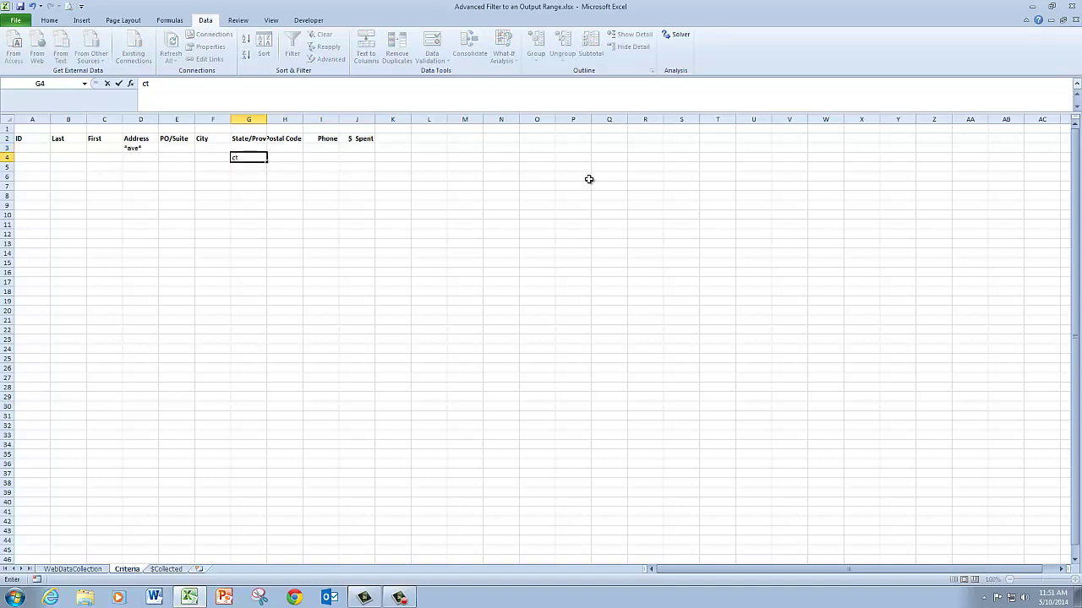
left_click(465, 214)
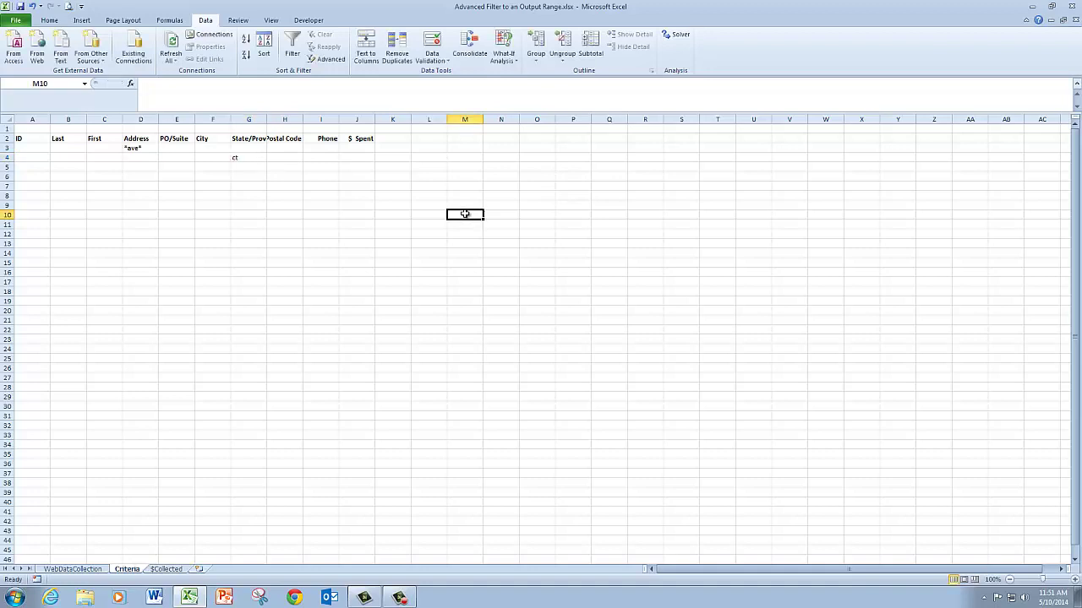
- Edit the Criteria named range so it refers to =Criteria!$A$2:$J$4
left_click(171, 22)
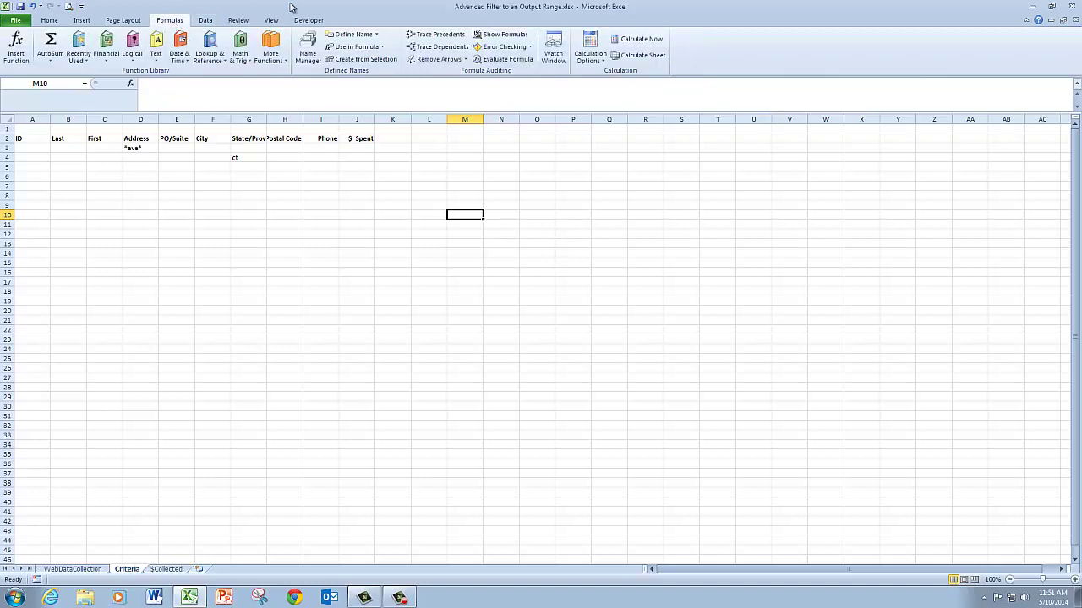
left_click(309, 48)
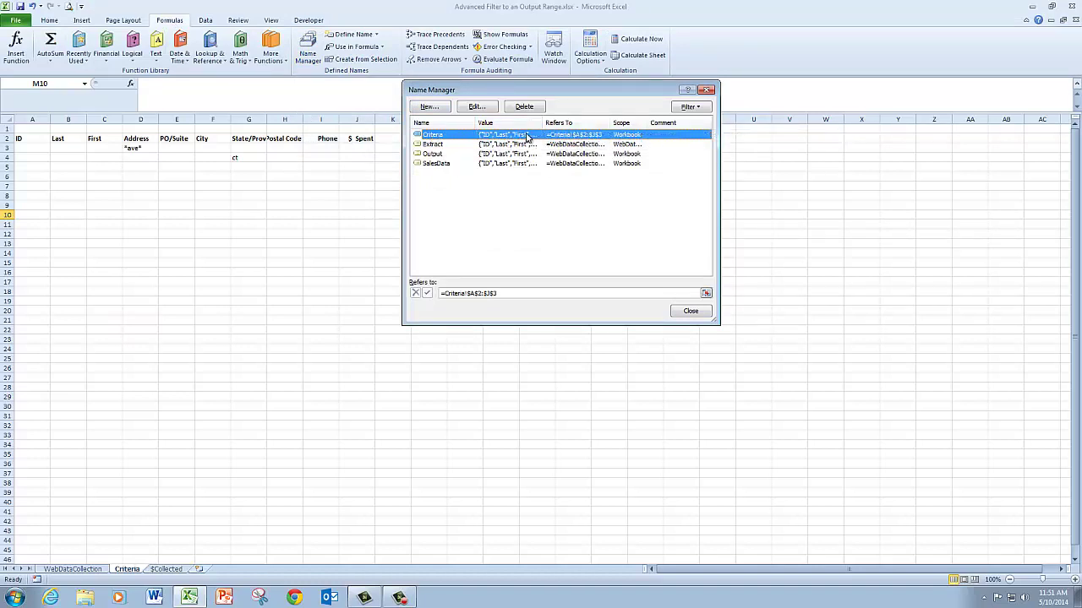
left_click(478, 107)
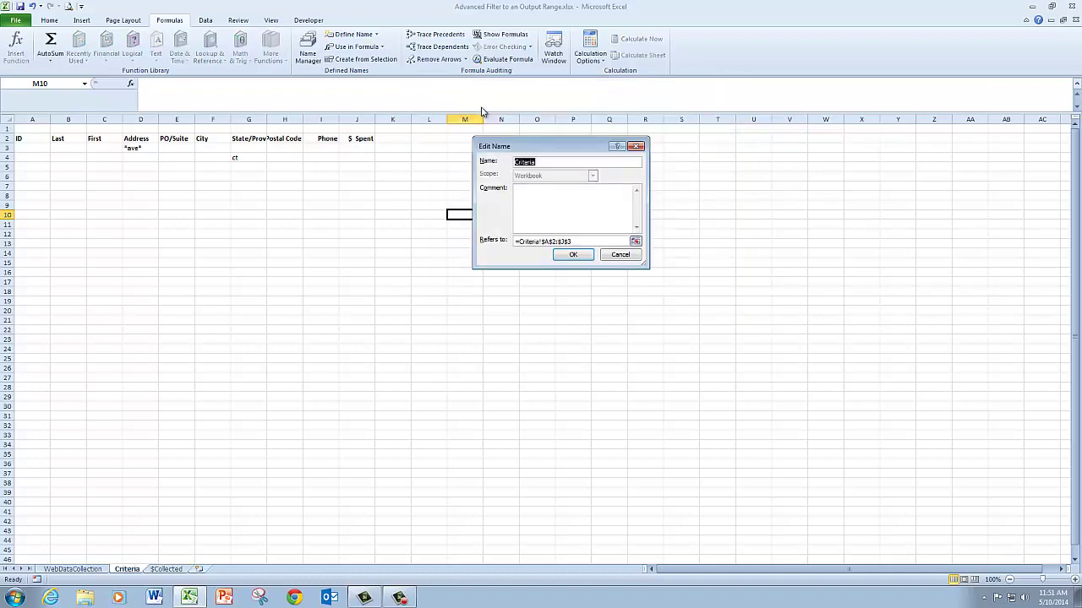
left_click(573, 242)
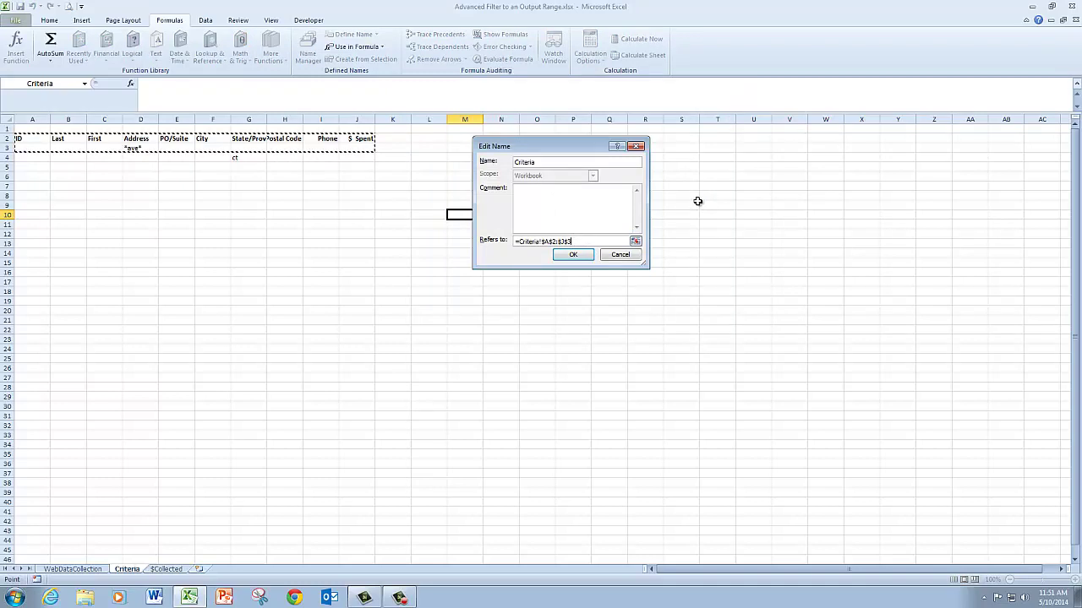
key("BackSpace")
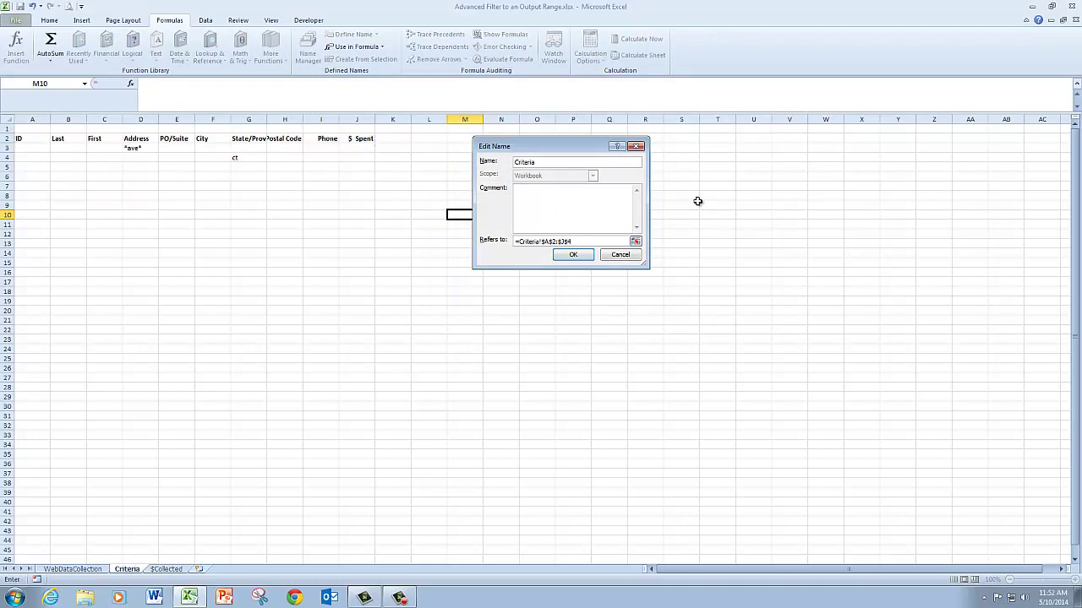
left_click(573, 255)
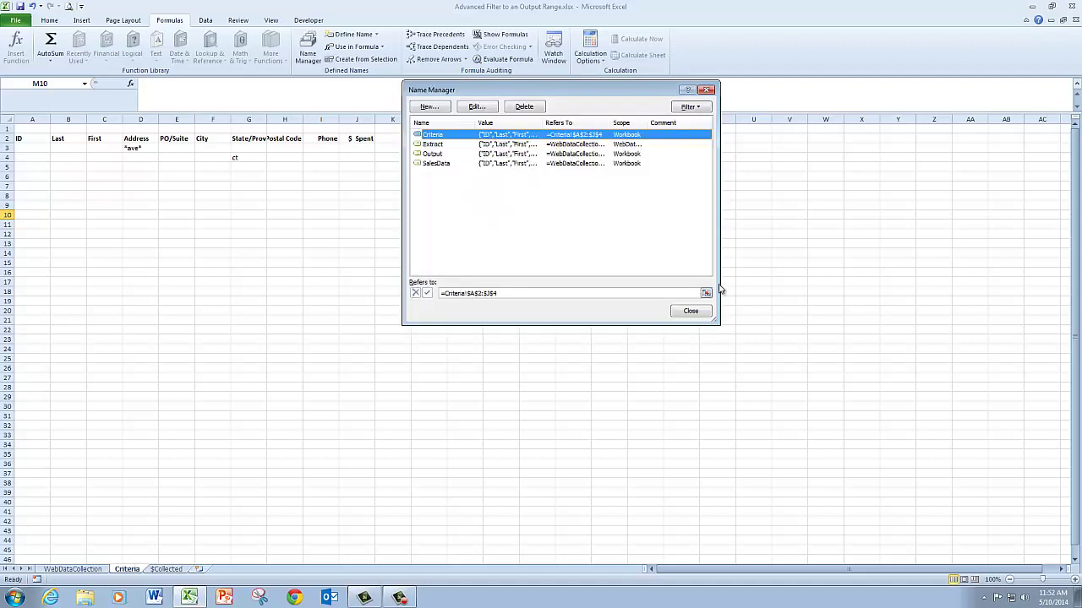
left_click(698, 313)
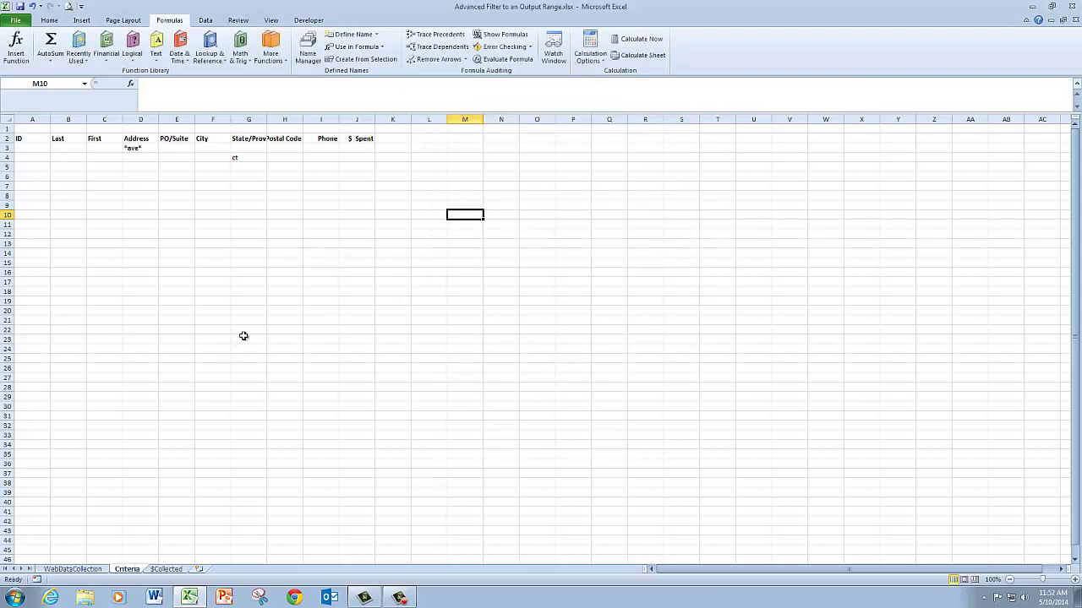
- Rerun the advanced filter on the WebDataCollection sales data, copying matches to $M$3:$V$3, and autofit the output's Address column
left_click(83, 570)
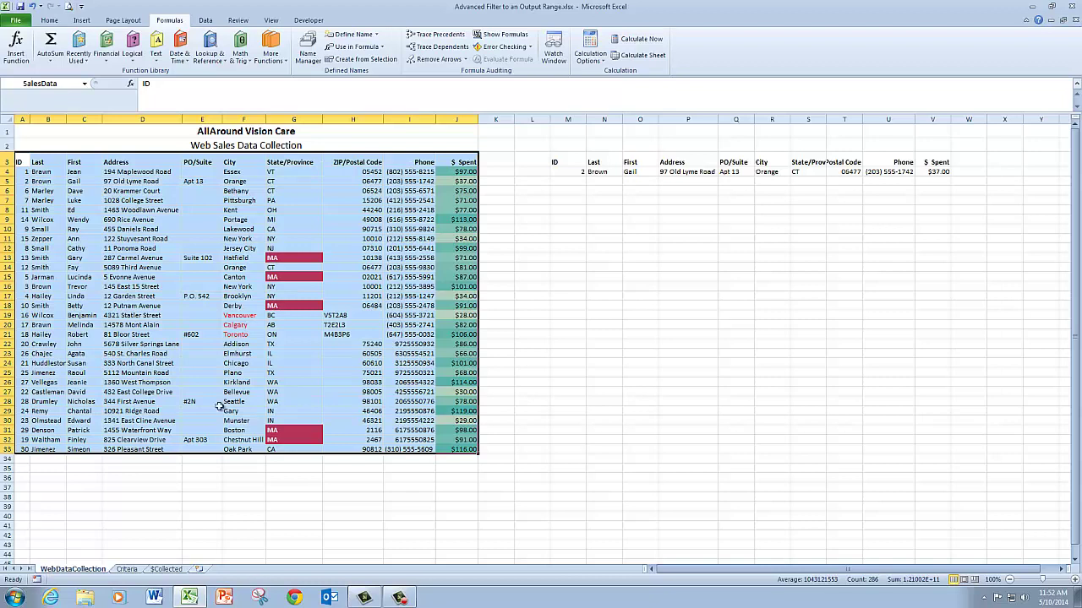
left_click(208, 22)
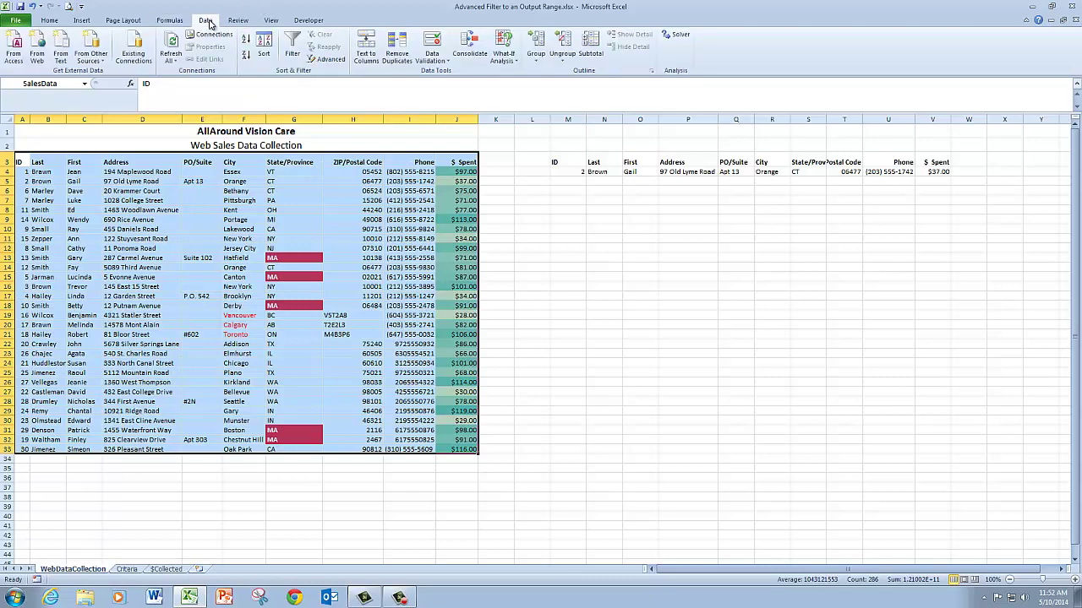
left_click(336, 65)
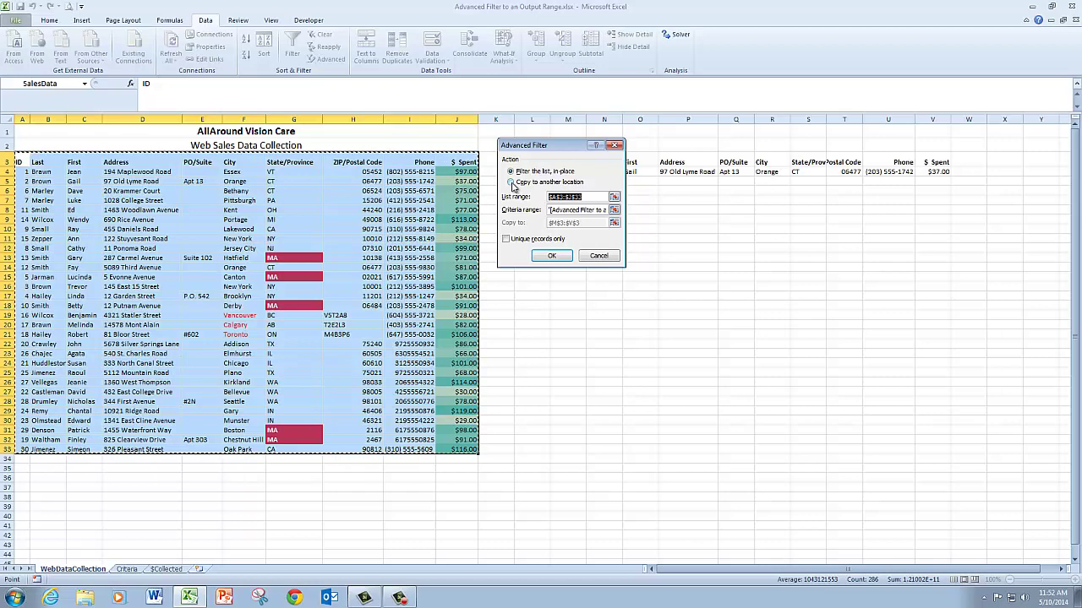
left_click(512, 182)
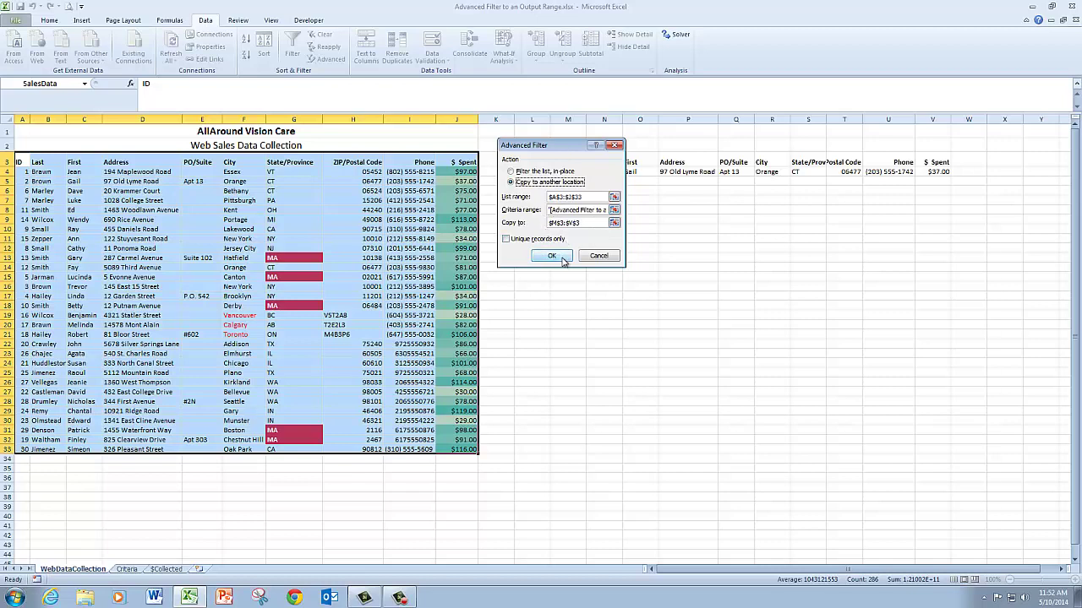
left_click(553, 256)
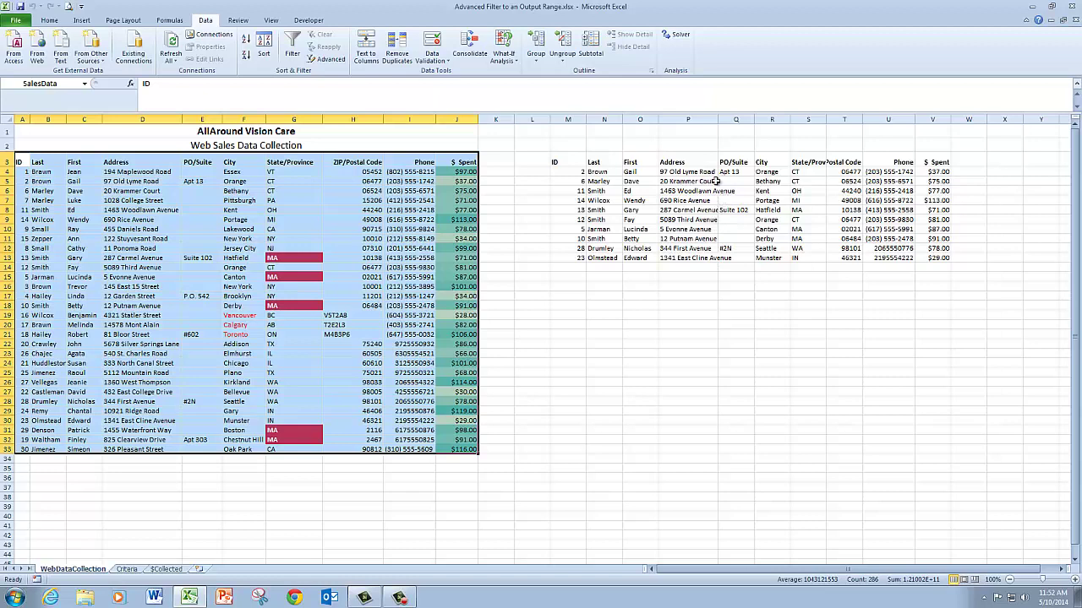
double_click(719, 119)
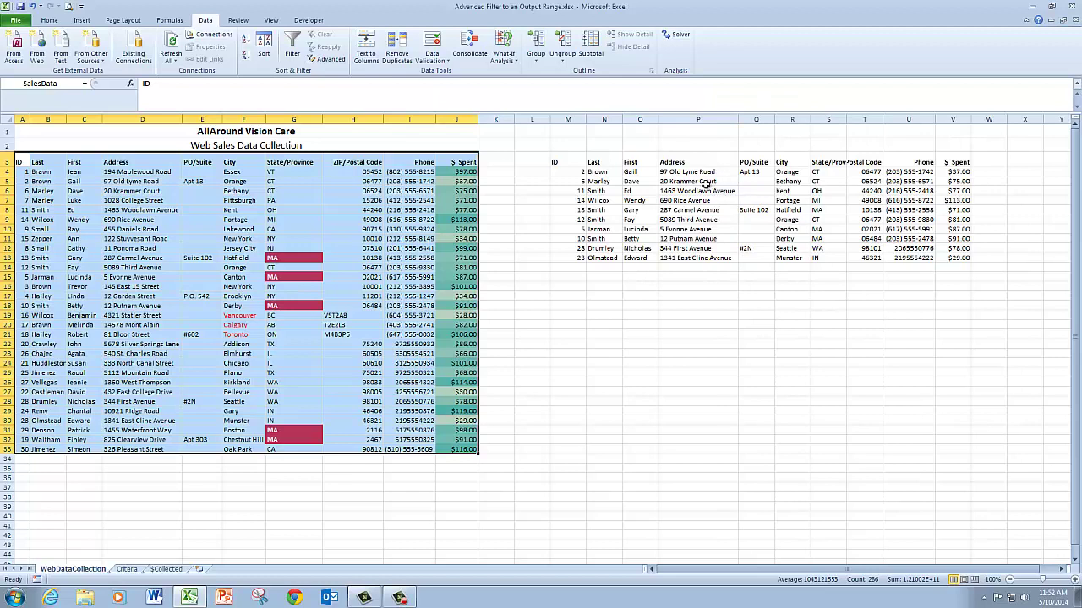